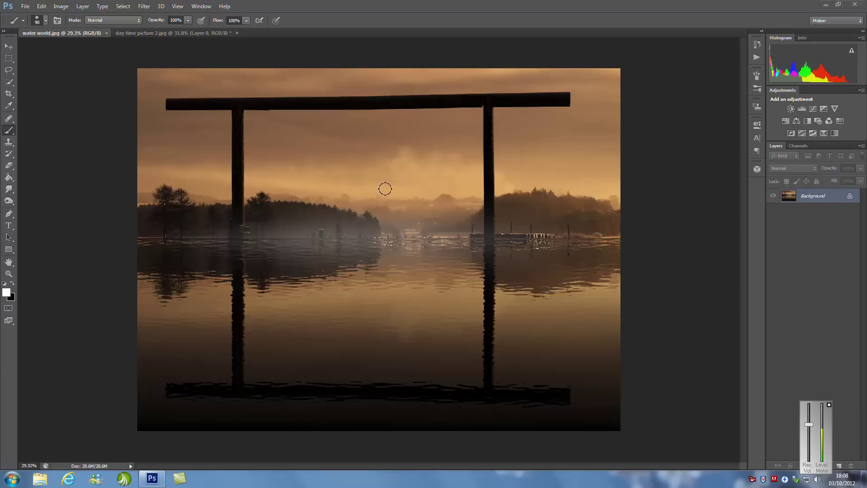
Switch to the day time picture 2.jpg document showing the gated lane photo
left_click(163, 34)
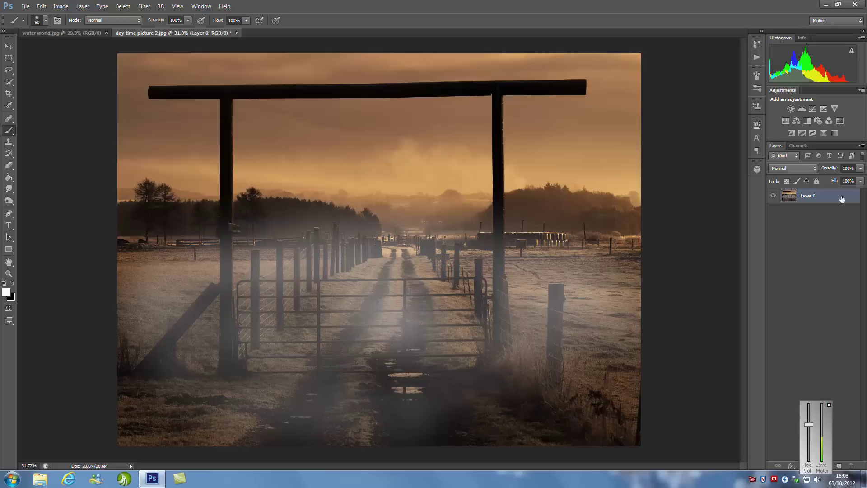
left_click(829, 404)
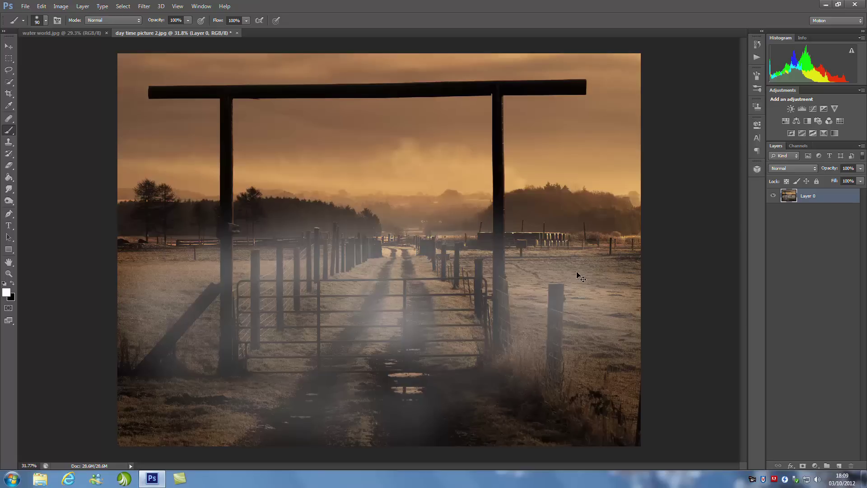
Duplicate Layer 0 into Layer 0 copy and select the Rectangular Marquee tool
key("ctrl+j")
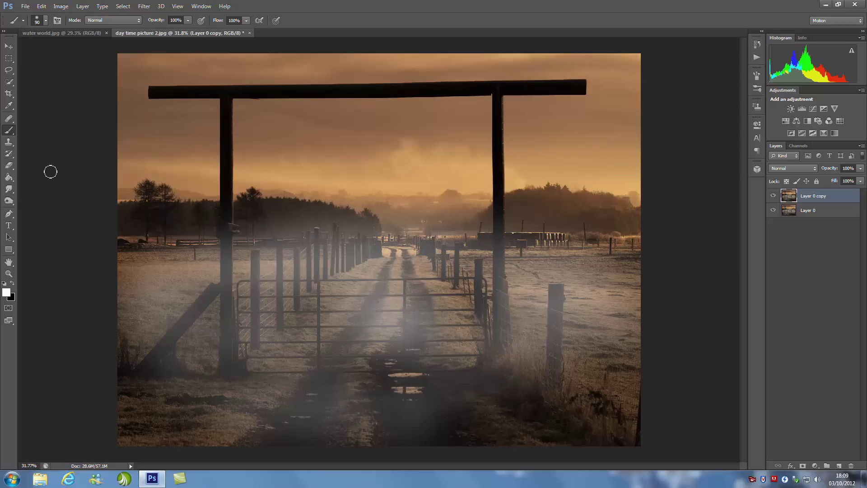
left_click(12, 60)
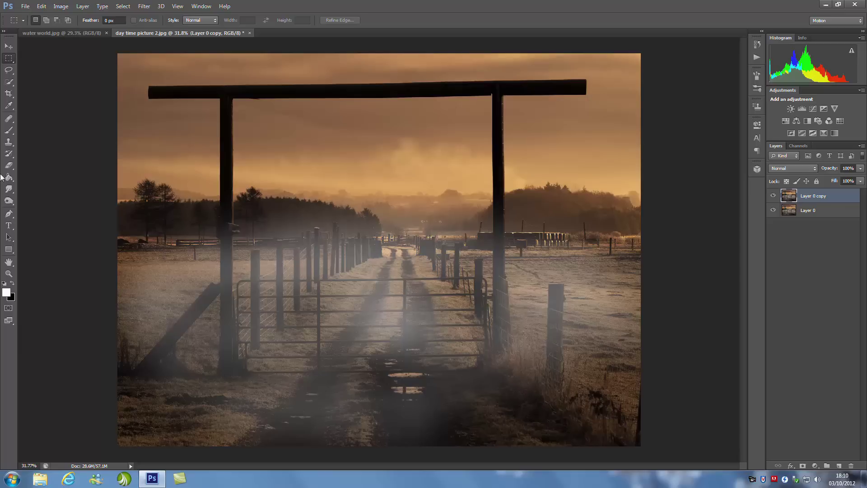
Select Layer 0 copy from the horizon to the canvas bottom, delete it, and deselect
left_click(8, 189)
left_click_drag(641, 446, 99, 239)
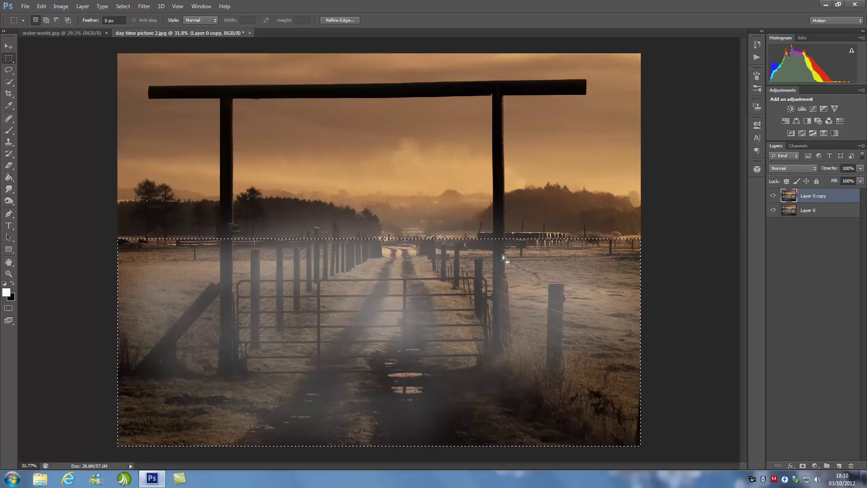
key("Delete")
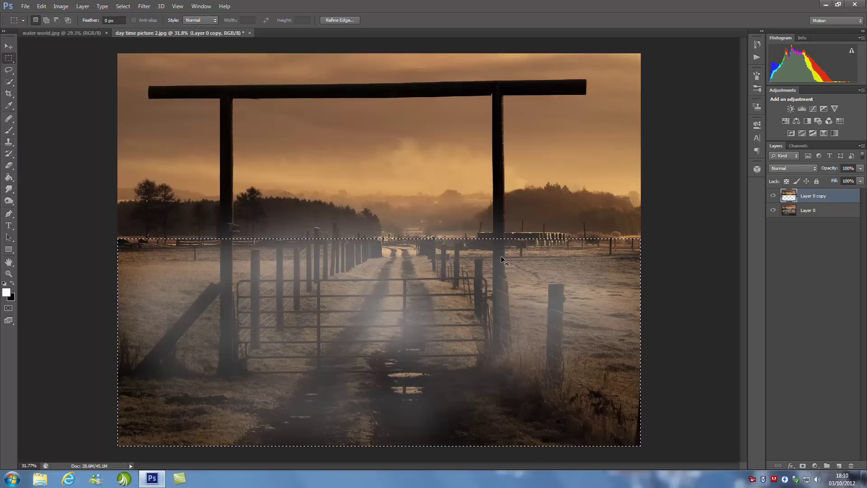
key("ctrl+d")
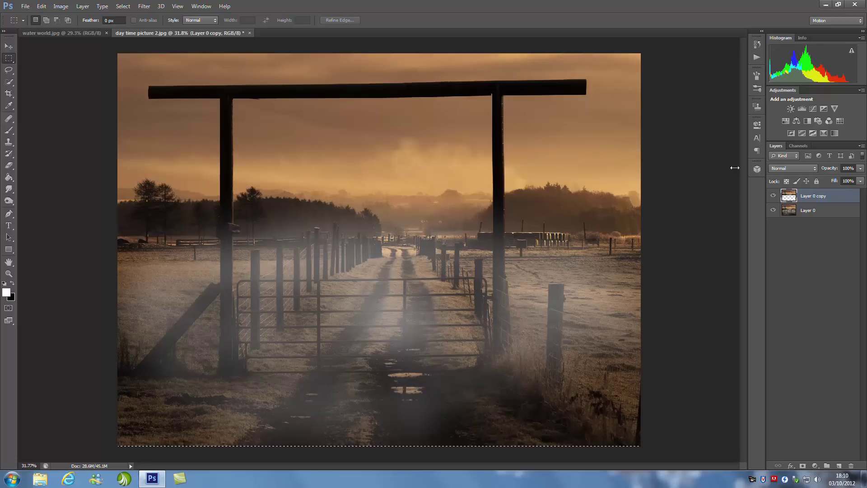
Flip Layer 0 copy vertically with Edit > Transform > Flip Vertical
left_click(45, 7)
mouse_move(83, 183)
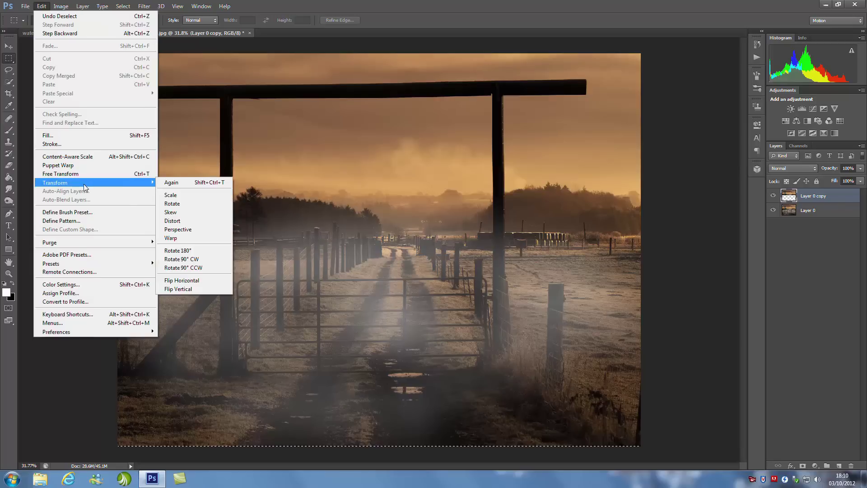
left_click(178, 288)
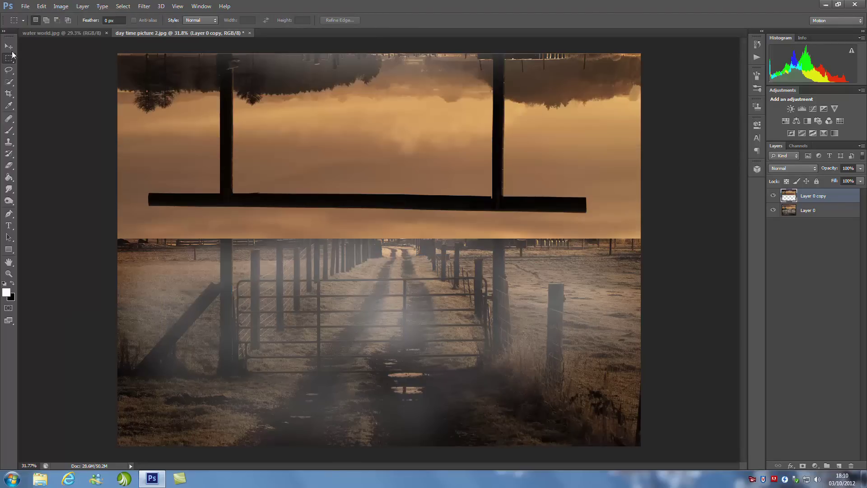
Move the flipped copy below the horizon so its edge meets the horizon line
left_click(10, 48)
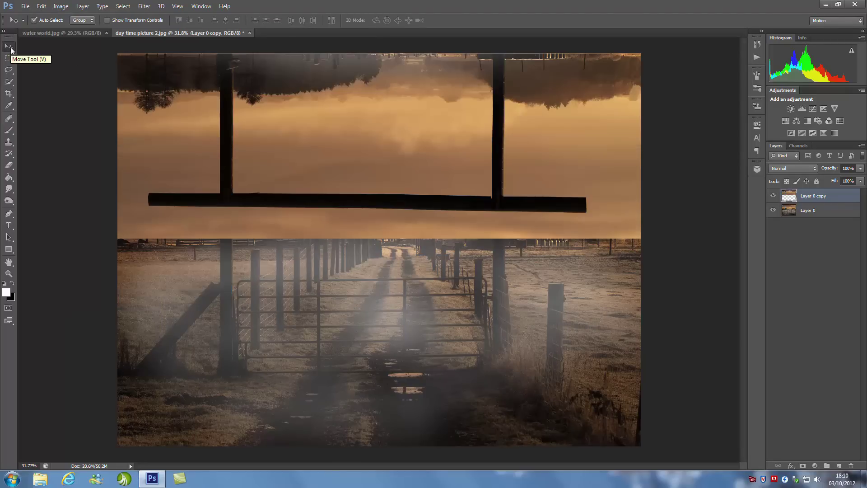
left_click_drag(382, 127, 382, 126)
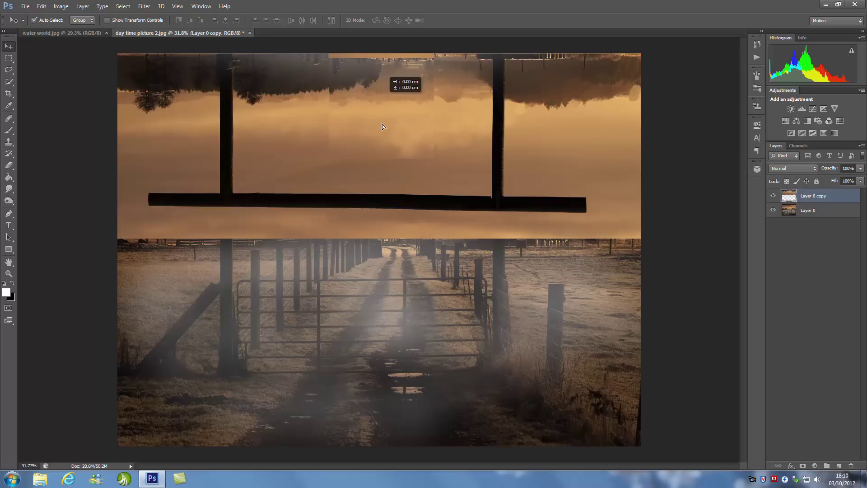
left_click_drag(382, 127, 386, 292)
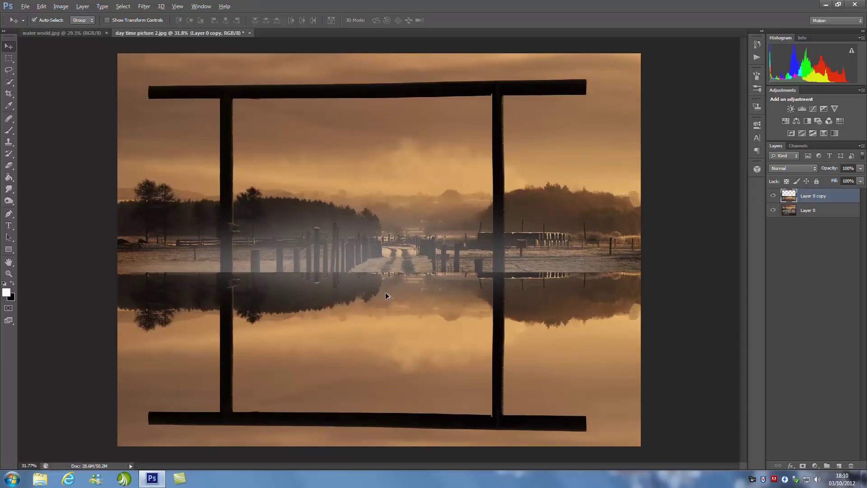
scroll(386, 292, "up", 4)
scroll(389, 286, "up", 1)
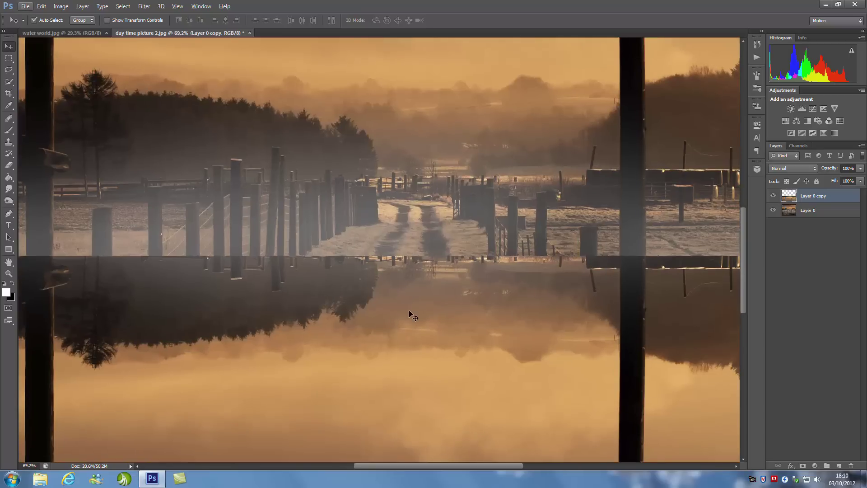
left_click_drag(408, 310, 413, 237)
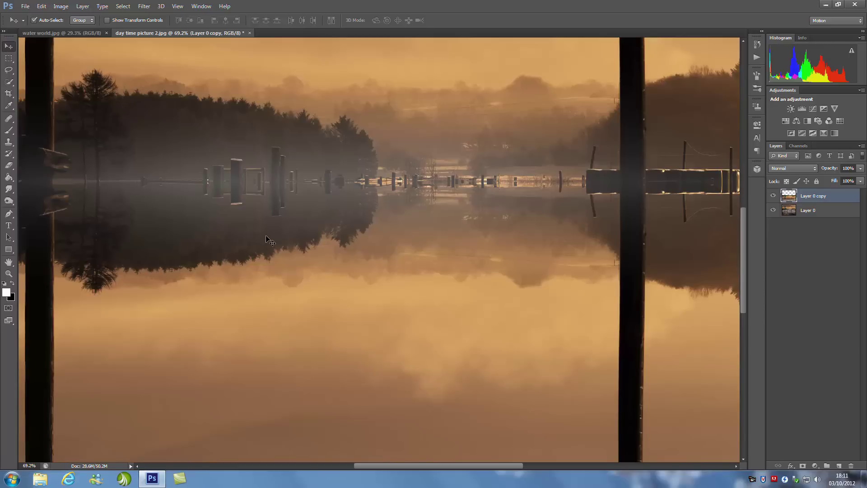
Stretch the reflection's bottom edge to the canvas bottom, commit, and duplicate it as Layer 0 copy 2
key("ctrl+0")
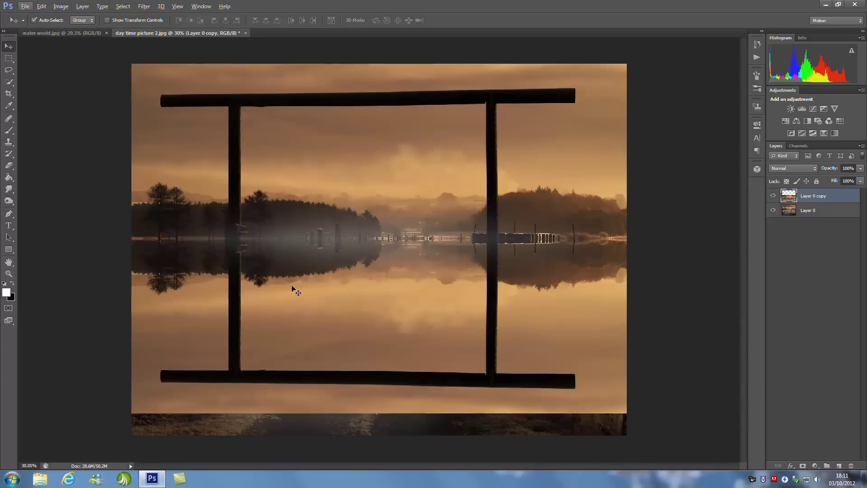
key("ctrl+t")
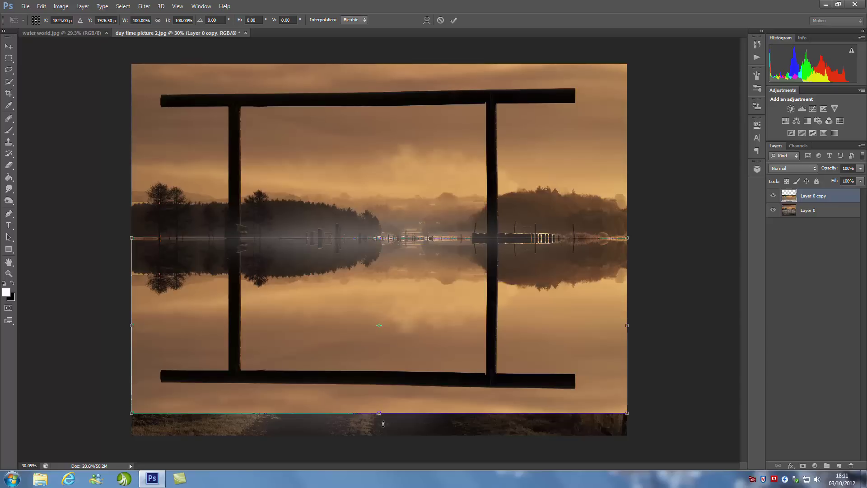
left_click_drag(383, 423, 383, 446)
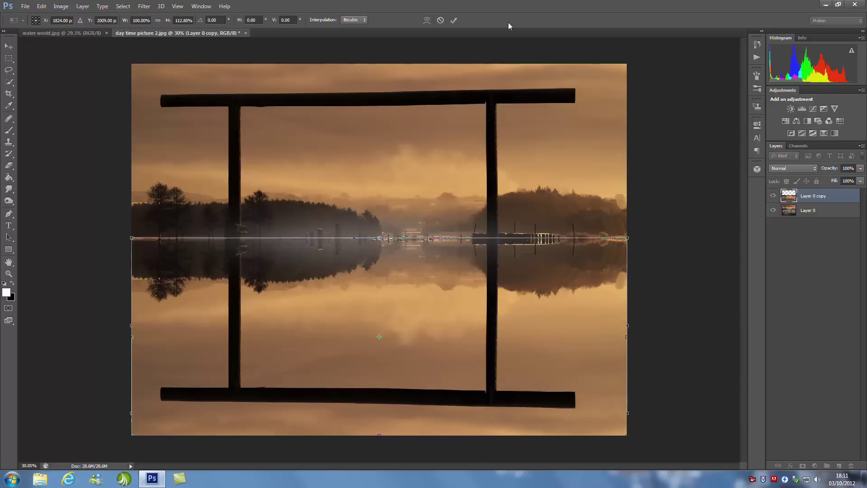
left_click(454, 20)
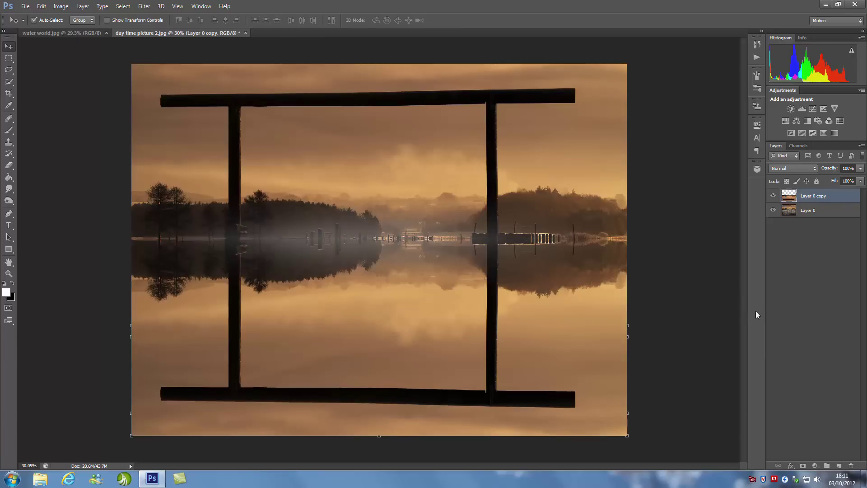
key("ctrl+j")
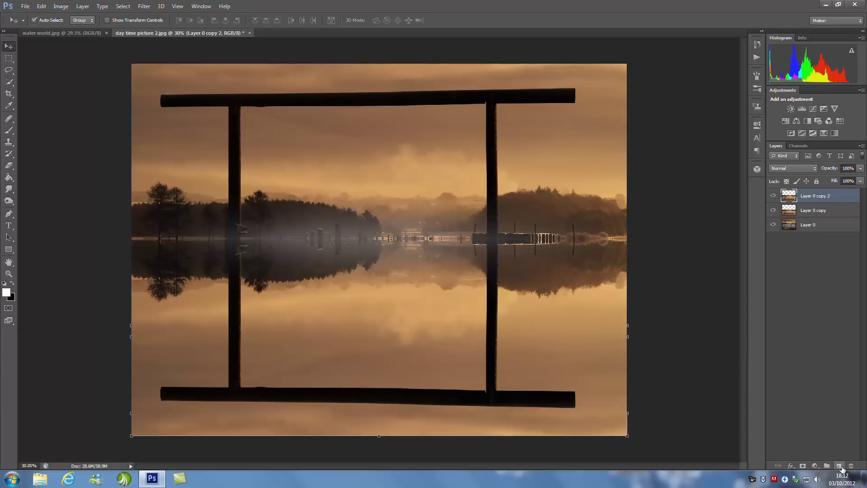
Add a new Layer 1 on top and fill it with white
left_click(839, 466)
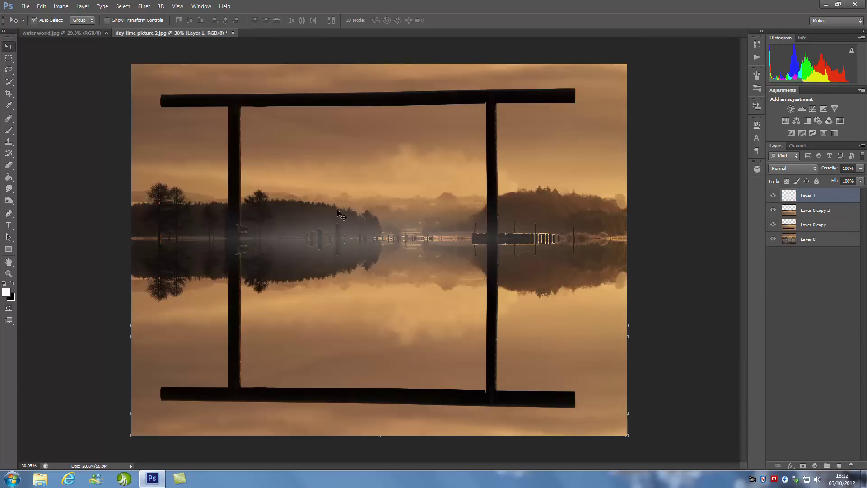
left_click(9, 177)
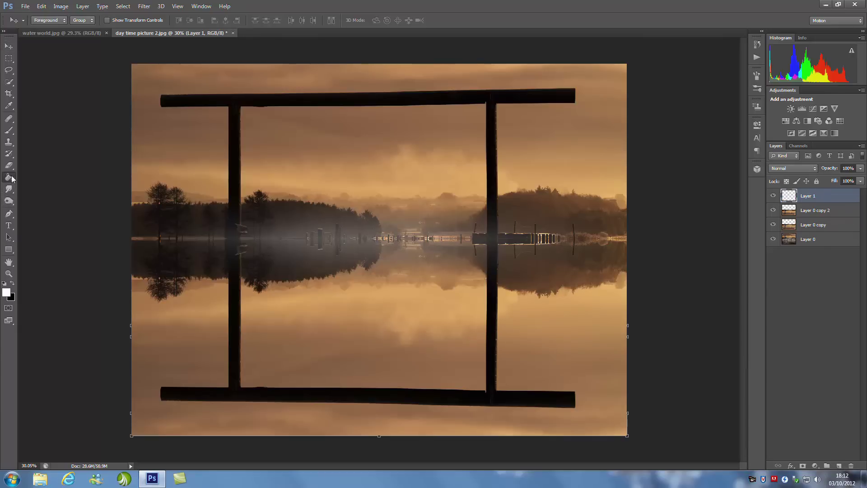
left_click(422, 199)
Open Filter > Noise > Add Noise with Uniform distribution and Monochromatic
left_click(145, 7)
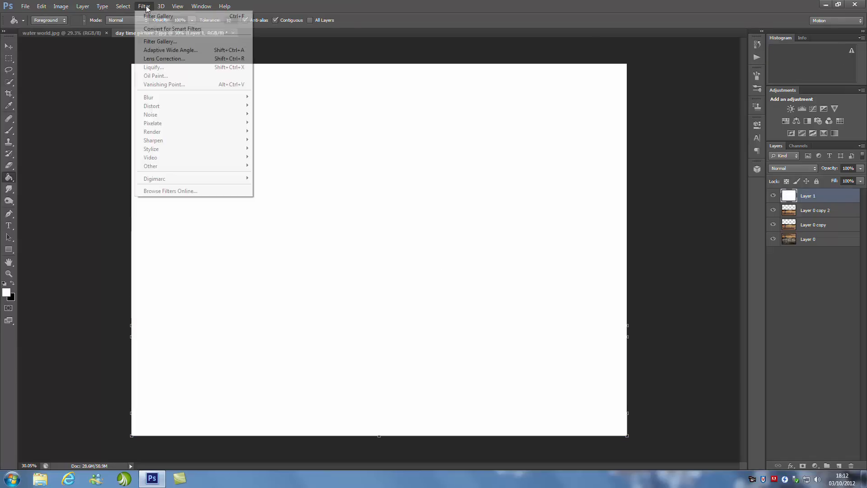
mouse_move(167, 114)
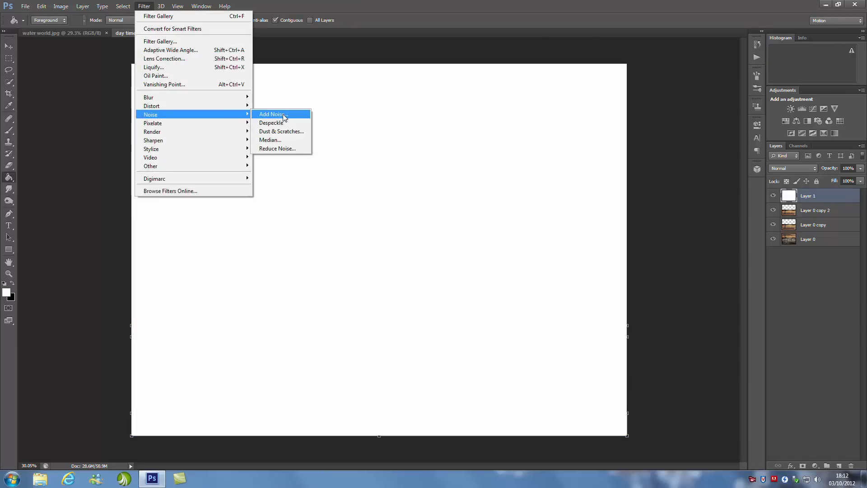
left_click(283, 116)
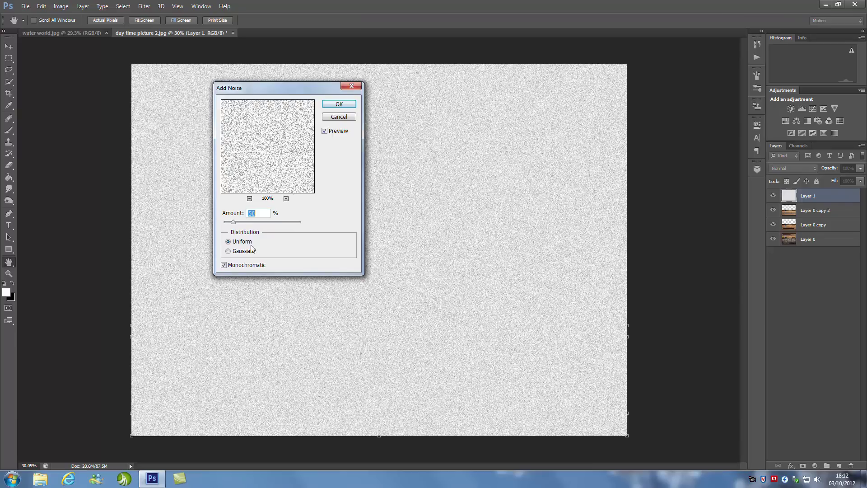
Apply the noise, then add Sketch > Bas Relief with Detail 6, Smoothness 9, Light Bottom
left_click(338, 104)
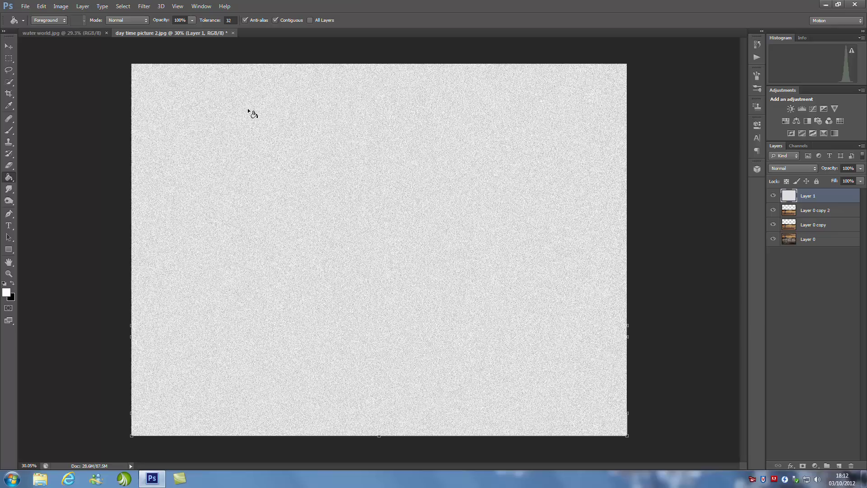
left_click(145, 7)
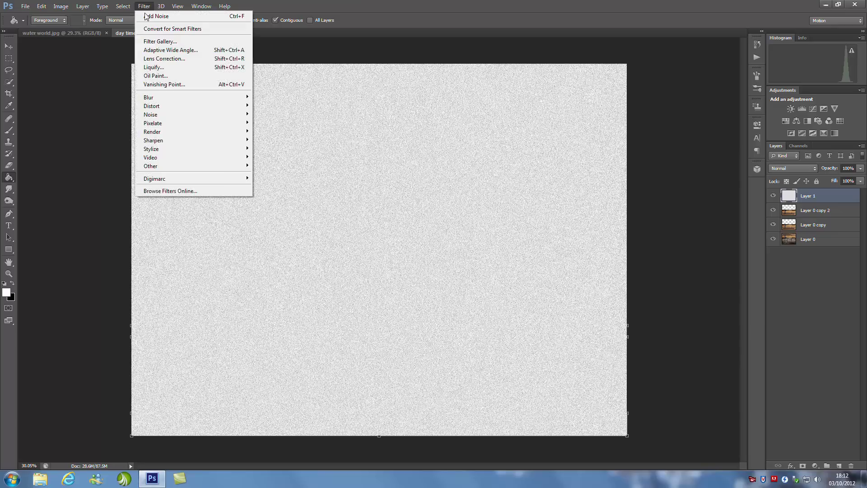
left_click(158, 42)
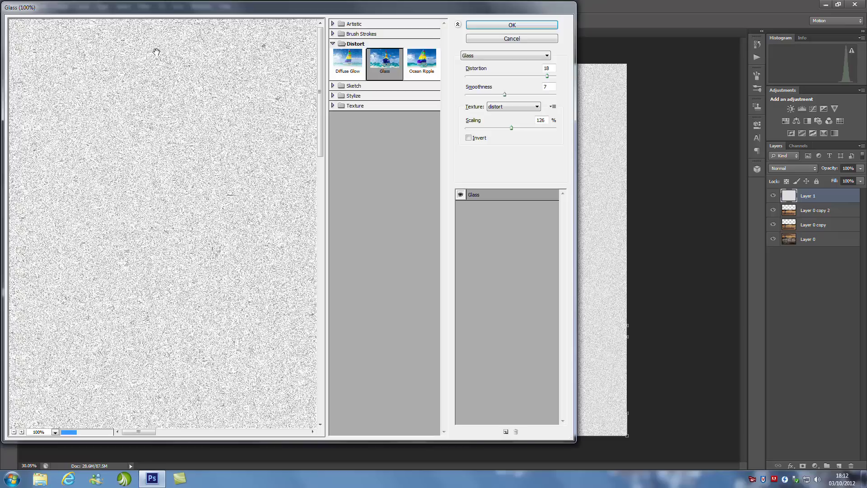
left_click(355, 96)
left_click(355, 86)
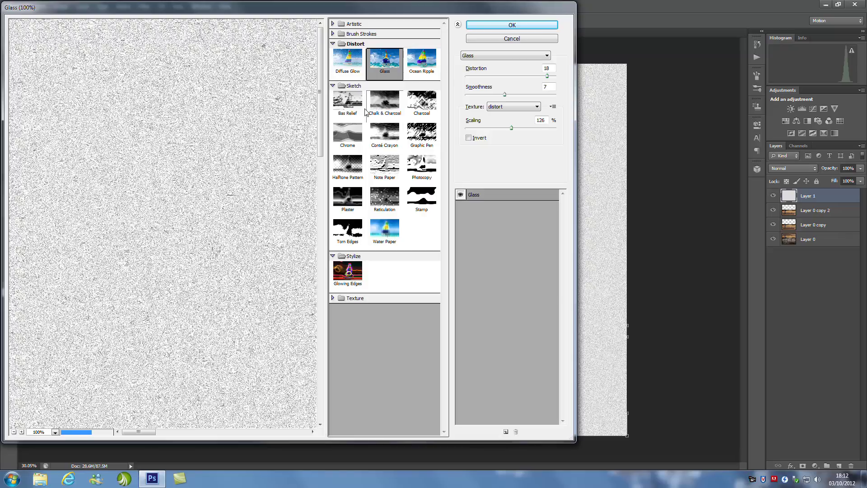
left_click(354, 101)
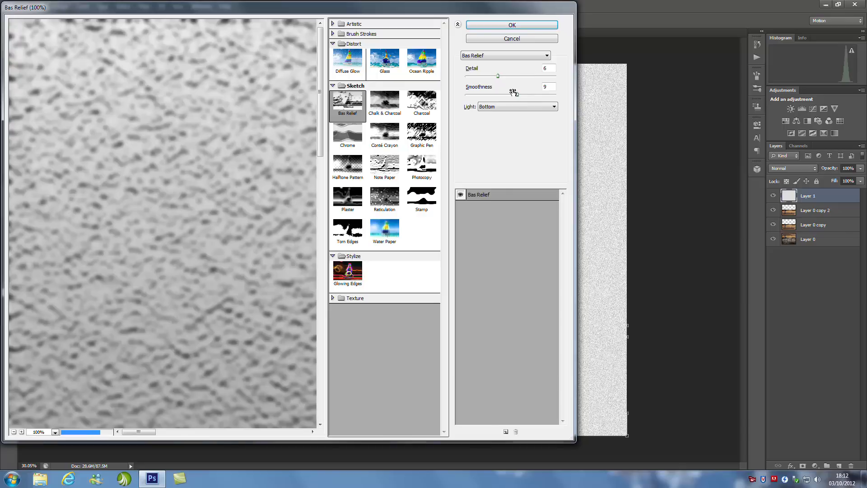
left_click(524, 28)
Apply a Motion Blur of Angle 0° and Distance 75 pixels to the texture
left_click(143, 6)
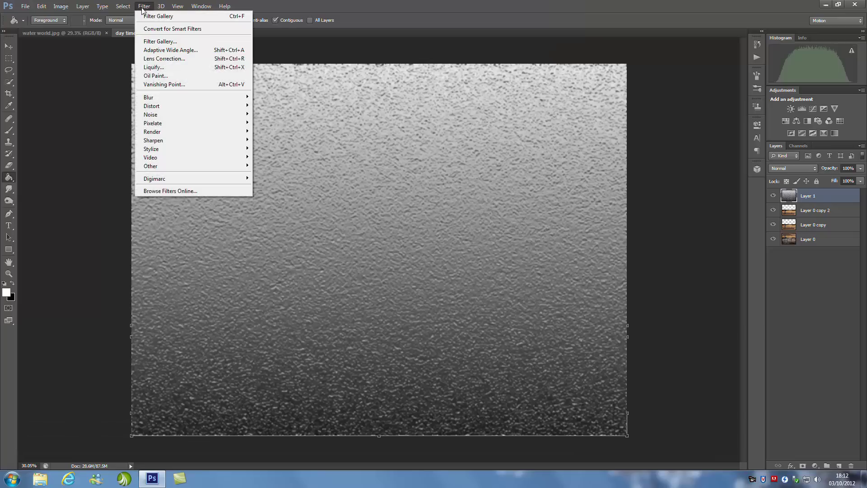
mouse_move(156, 97)
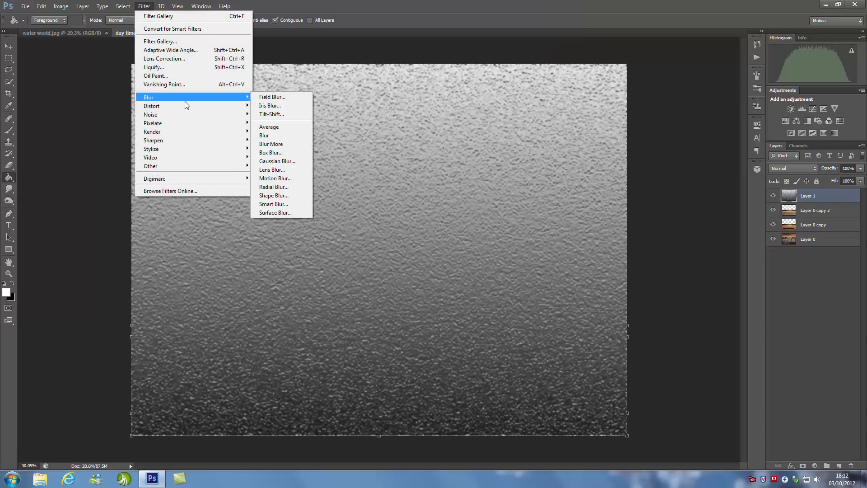
left_click(282, 182)
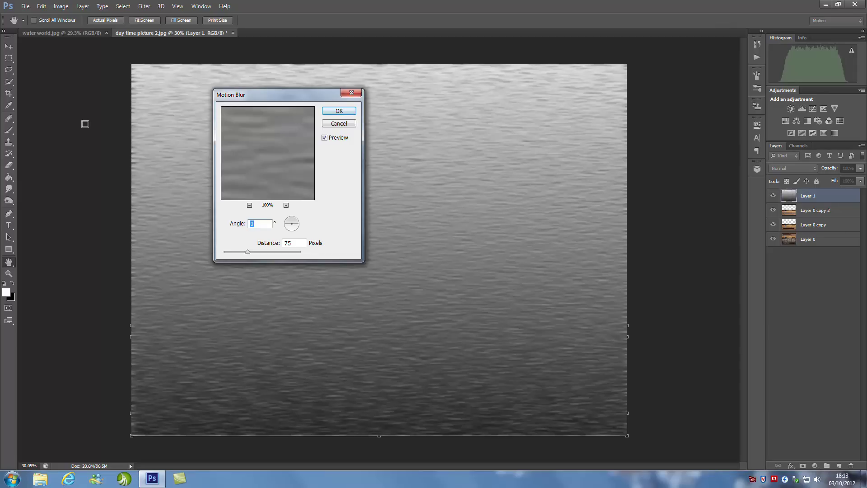
left_click(339, 111)
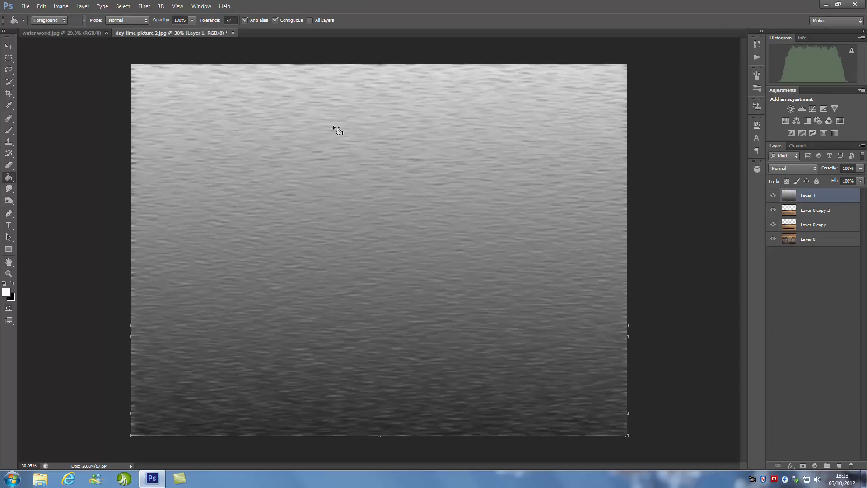
Apply a perspective transform spreading the texture's bottom edge far wider than its top
scroll(337, 136, "down", 2)
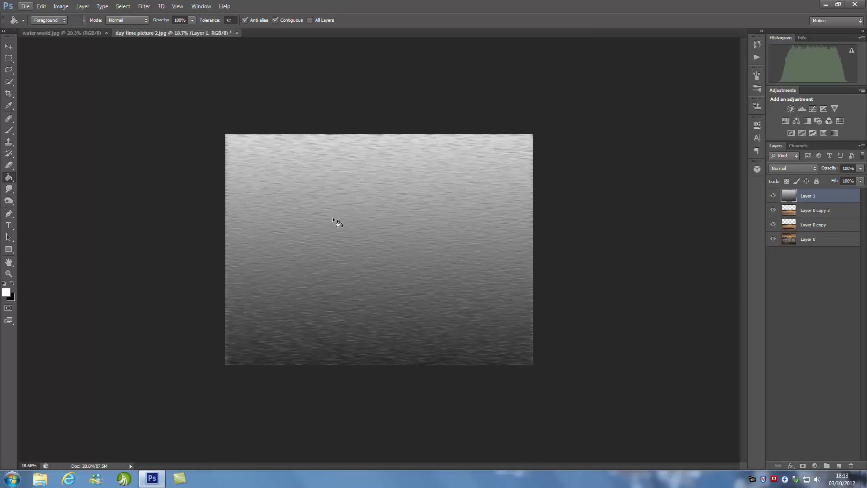
key("ctrl+t")
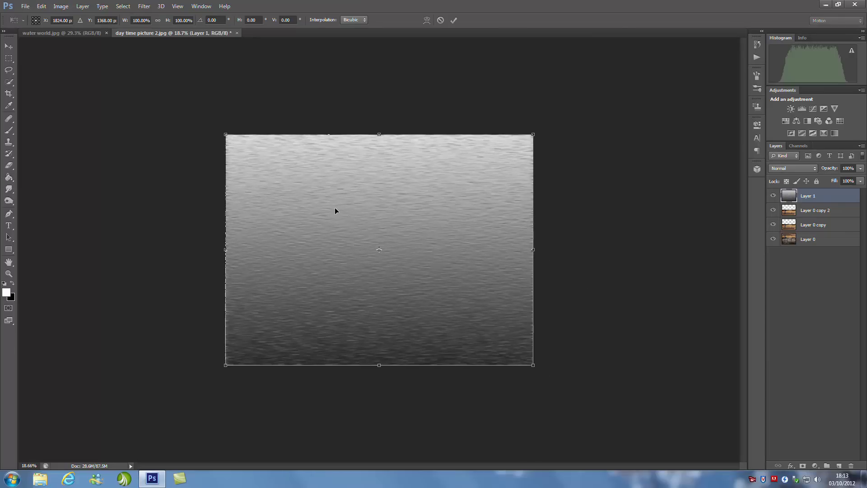
right_click(325, 223)
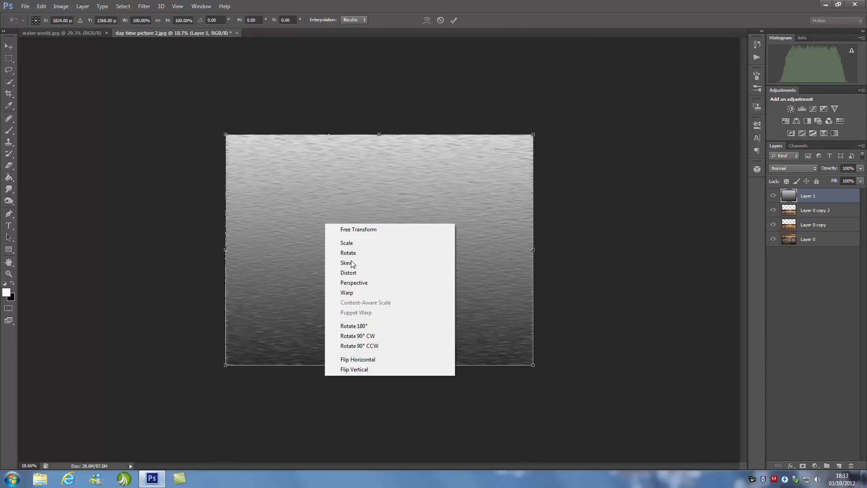
left_click(372, 286)
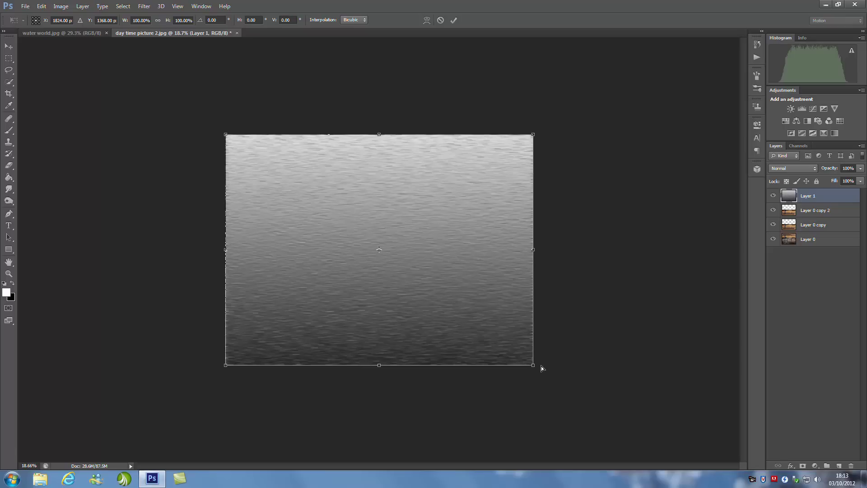
left_click_drag(542, 368, 660, 371)
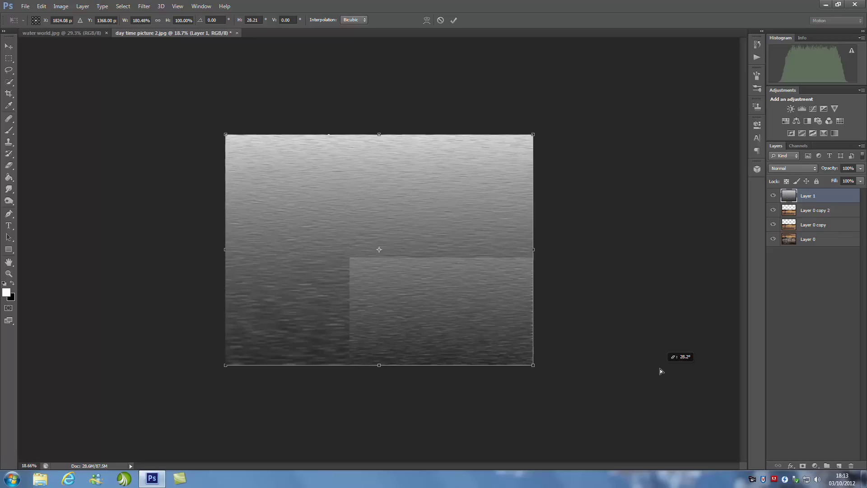
left_click_drag(660, 372, 664, 369)
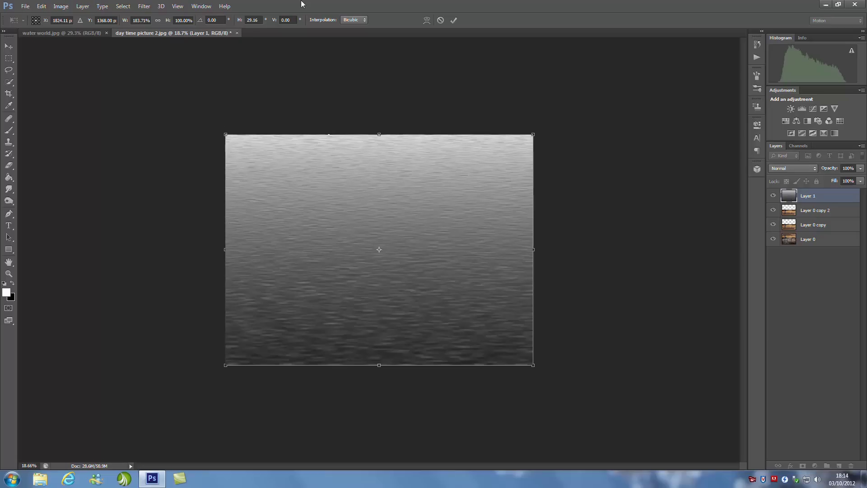
left_click(454, 20)
key("g")
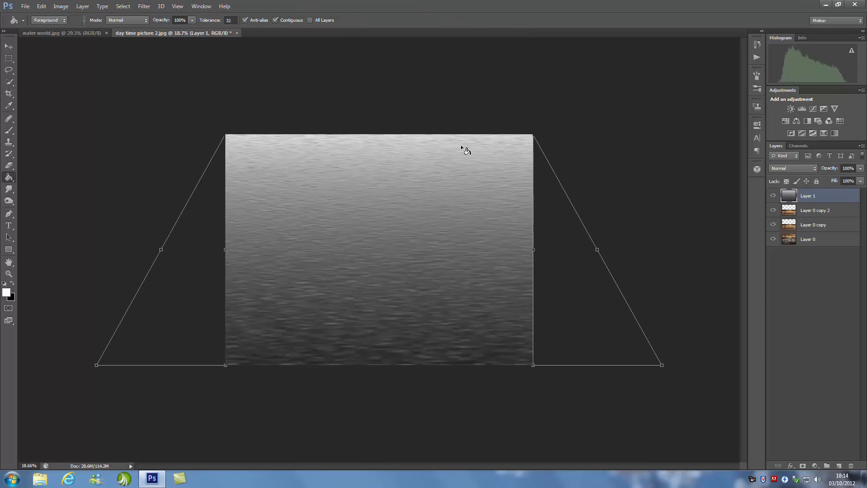
scroll(421, 135, "up", 2)
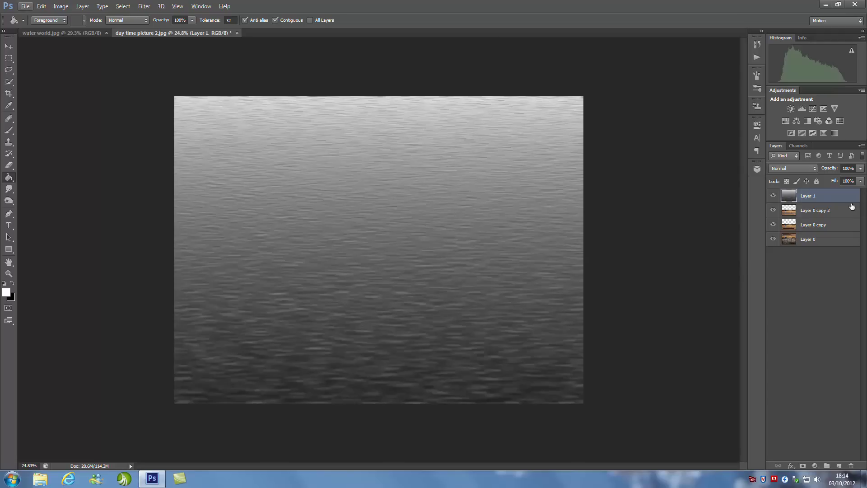
left_click(26, 8)
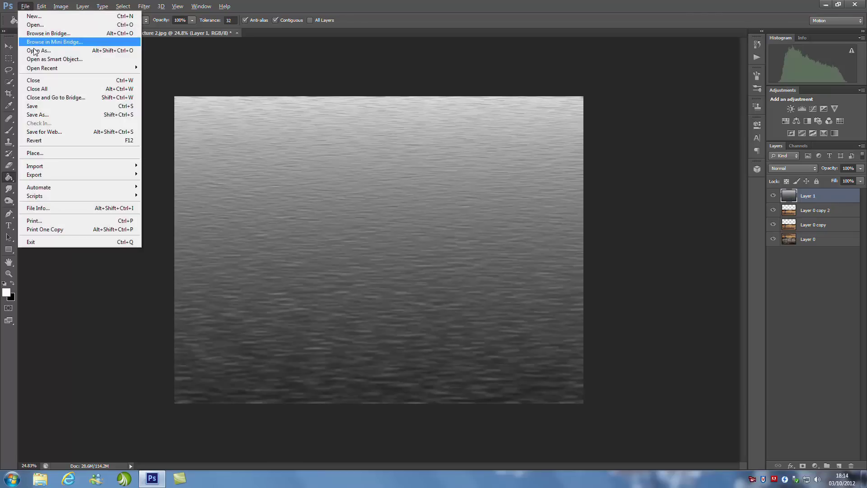
left_click(48, 114)
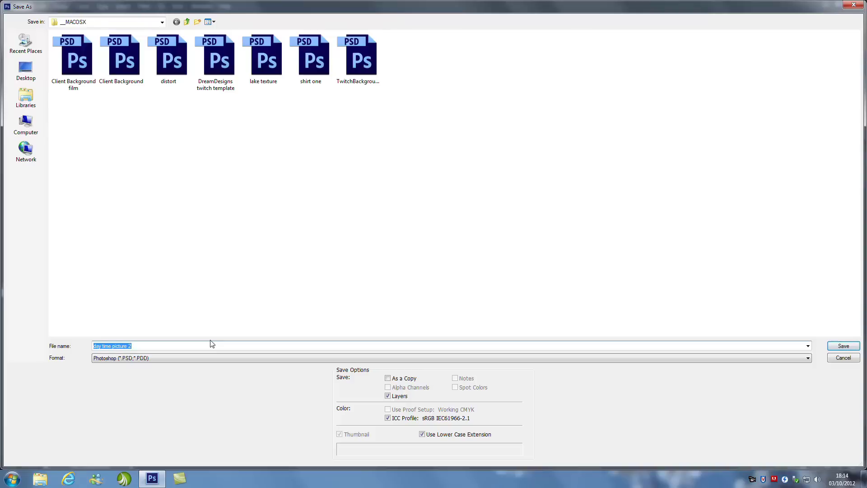
left_click(852, 5)
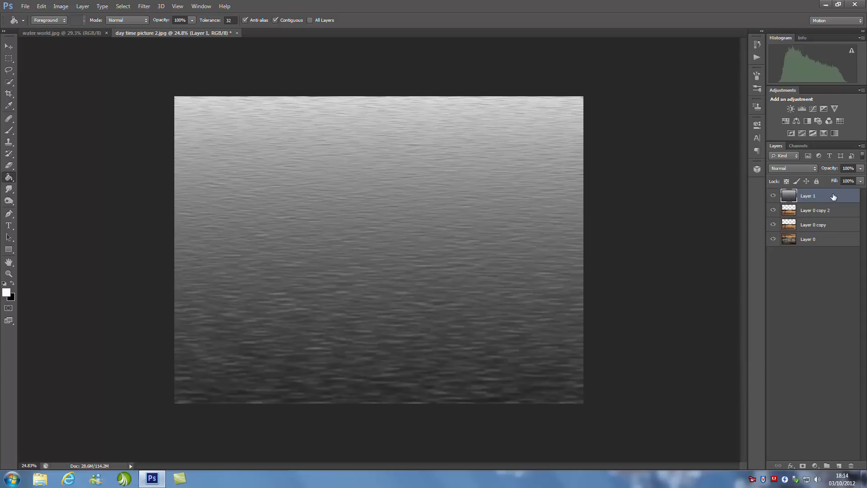
Remove the water texture layer, then choose Load Texture in the Filter Gallery's Distort > Glass effect
key("Delete")
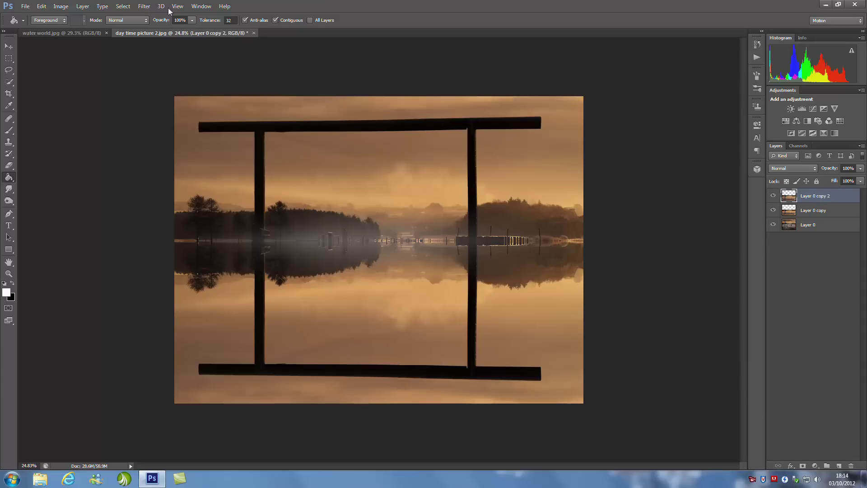
left_click(146, 6)
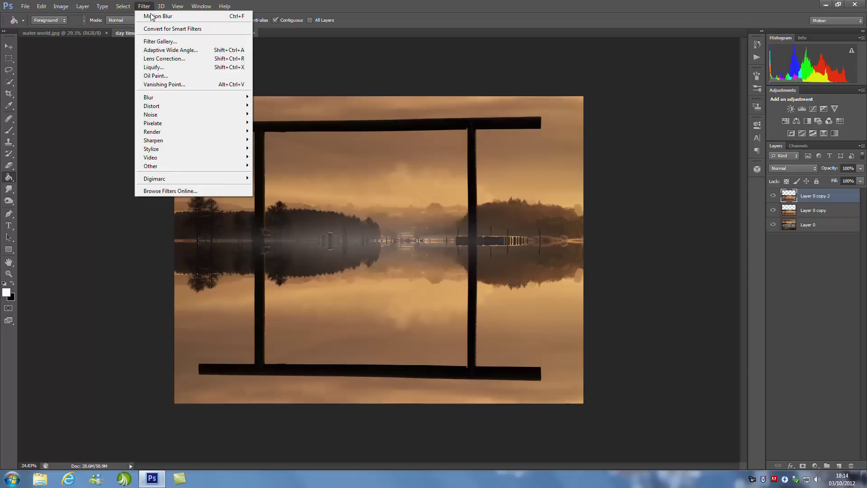
left_click(167, 42)
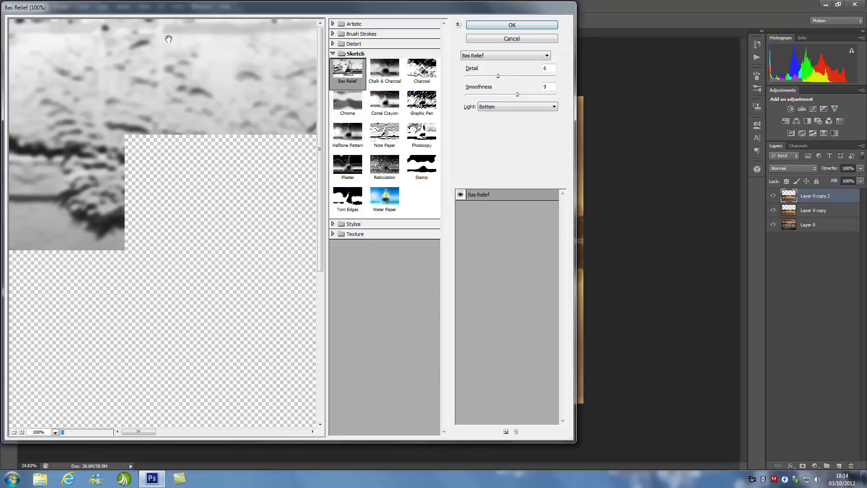
left_click(354, 45)
left_click(384, 62)
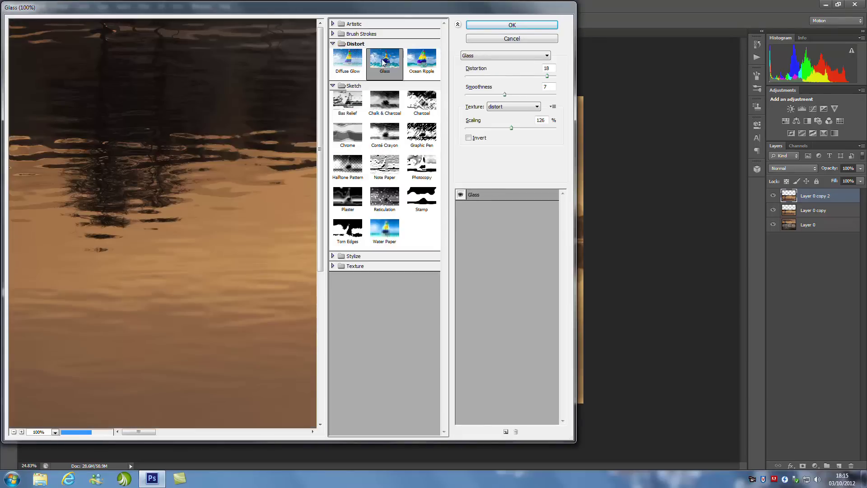
left_click(552, 107)
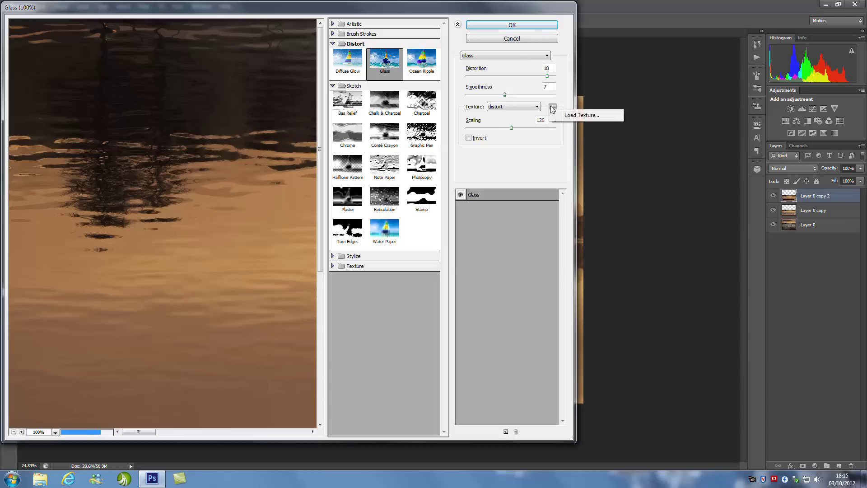
left_click(579, 115)
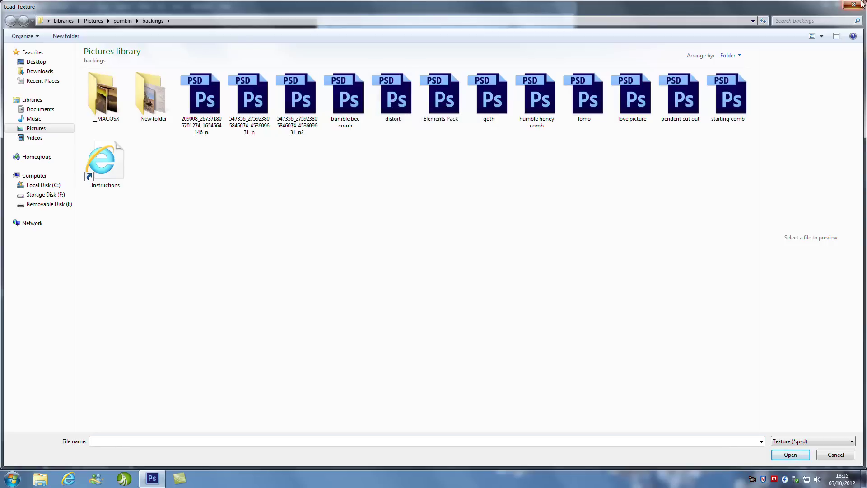
Skip loading a texture, zoom the Glass preview to 50%, and apply the distortion to Layer 0 copy 2
left_click(863, 4)
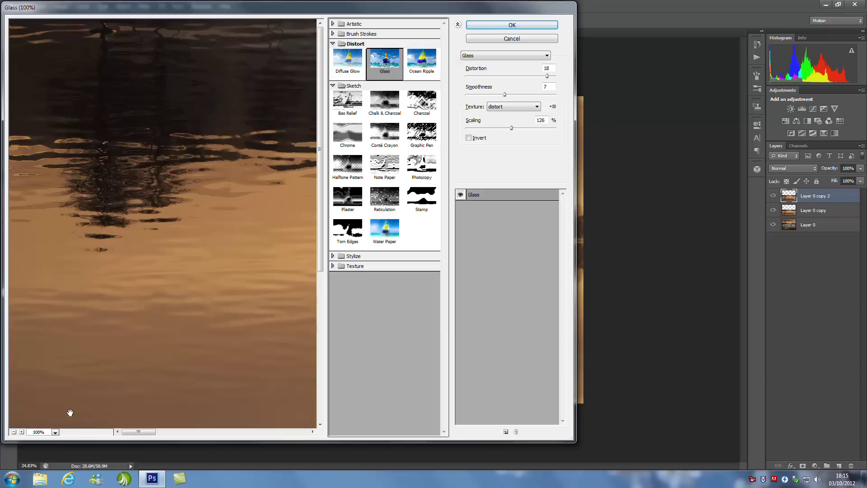
left_click(14, 432)
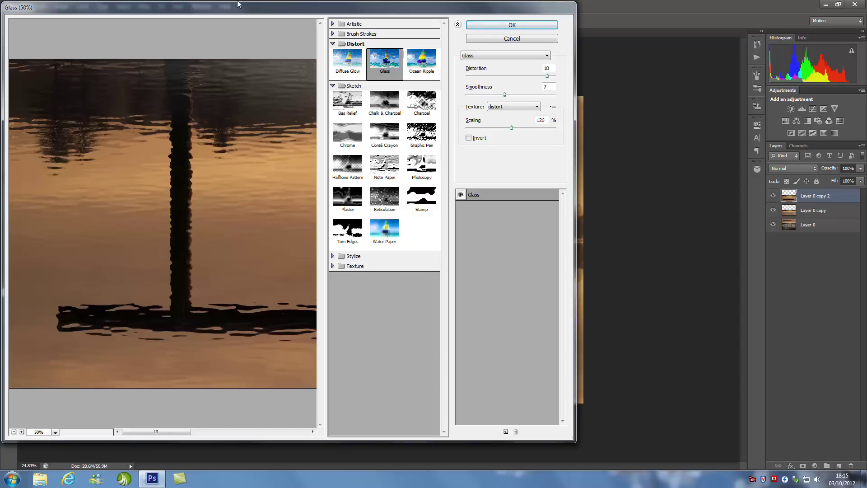
left_click(517, 25)
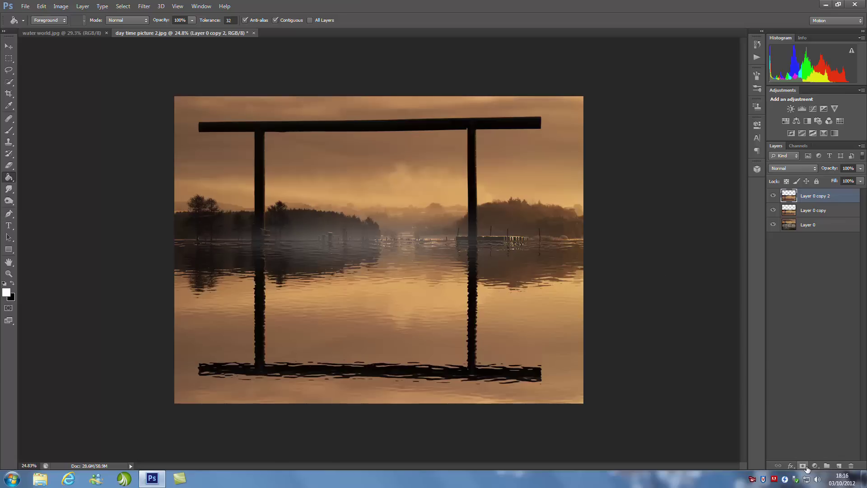
Add a layer mask to Layer 0 copy 2 and brush it out in black below the reflected crossbeam
left_click(803, 466)
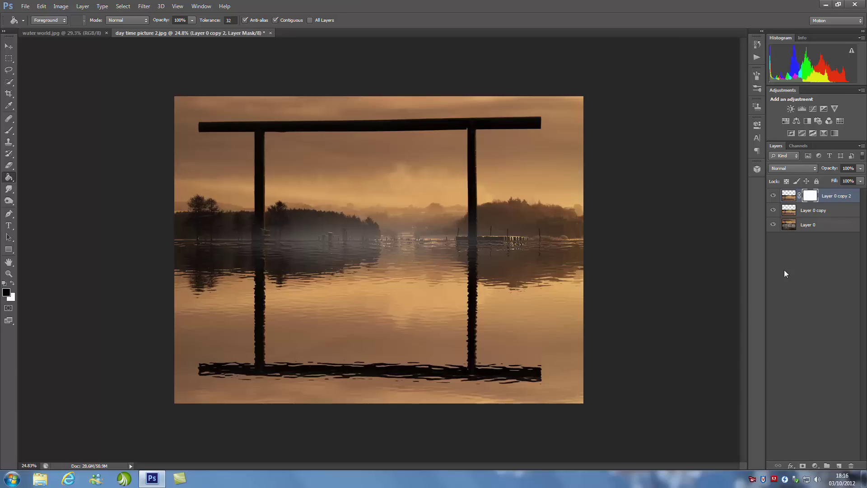
left_click(10, 130)
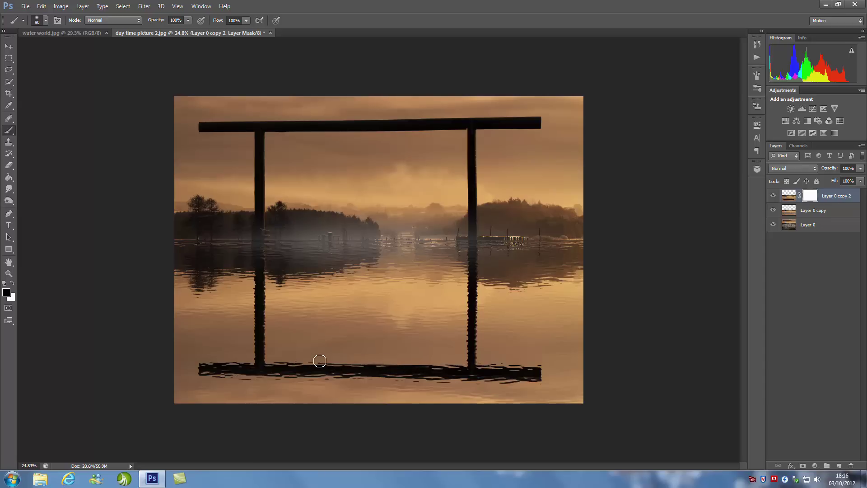
left_click_drag(320, 361, 279, 361)
mouse_move(314, 383)
left_mouse_down()
mouse_move(407, 386)
mouse_move(337, 386)
left_mouse_up()
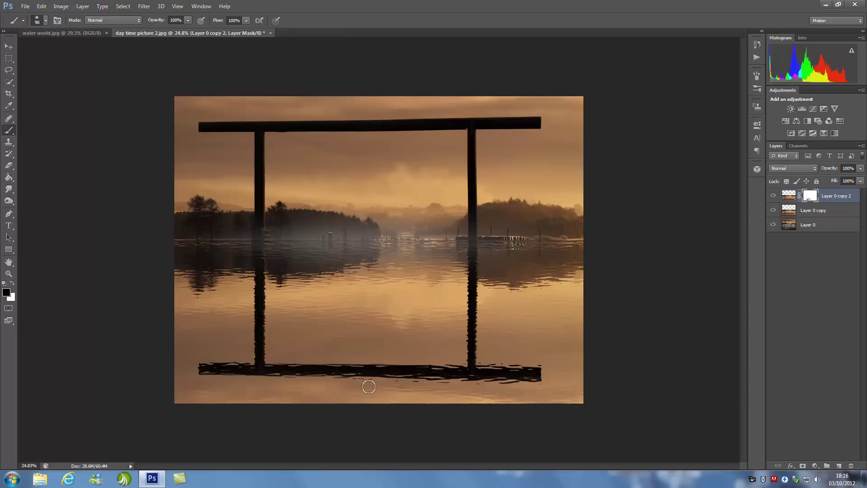
left_click_drag(369, 387, 524, 383)
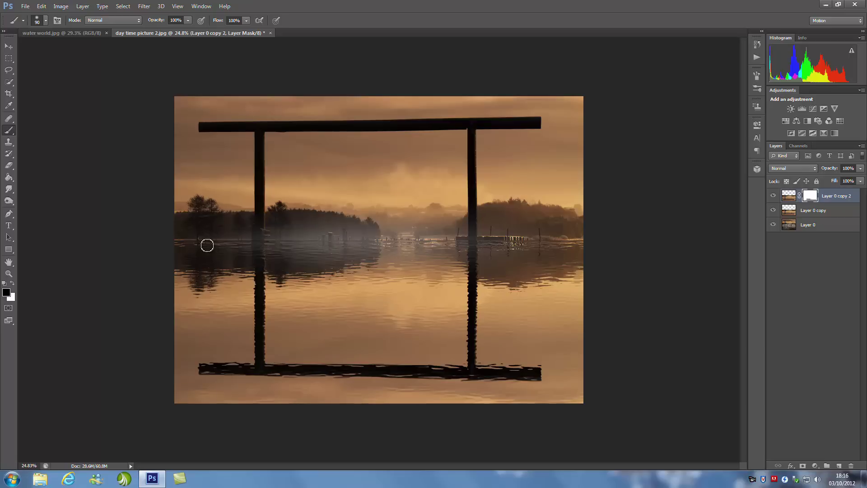
scroll(276, 232, "up", 3)
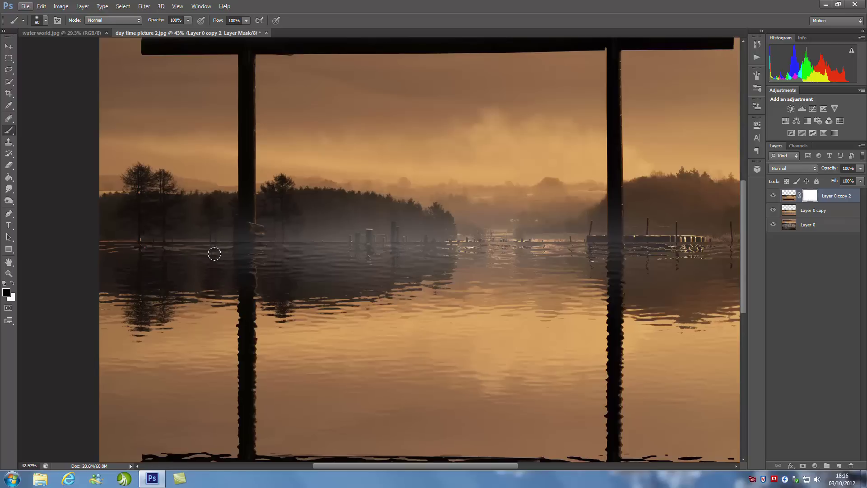
scroll(239, 252, "up", 1)
scroll(238, 252, "down", 4)
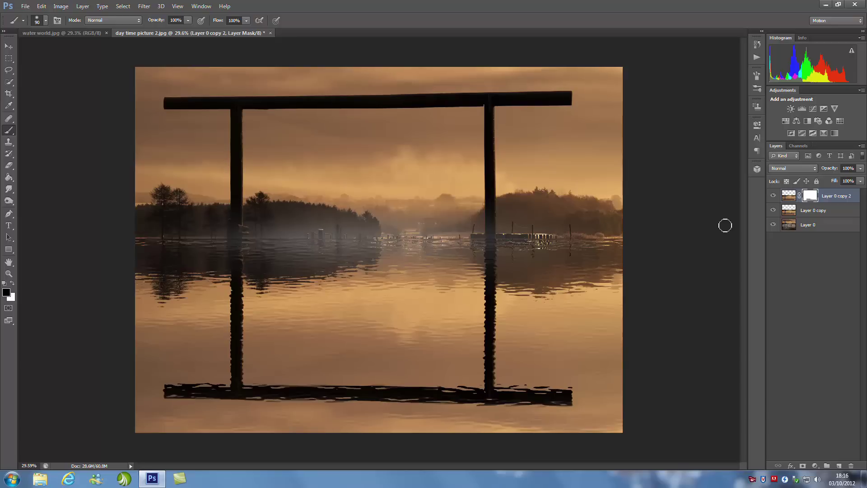
double_click(856, 193)
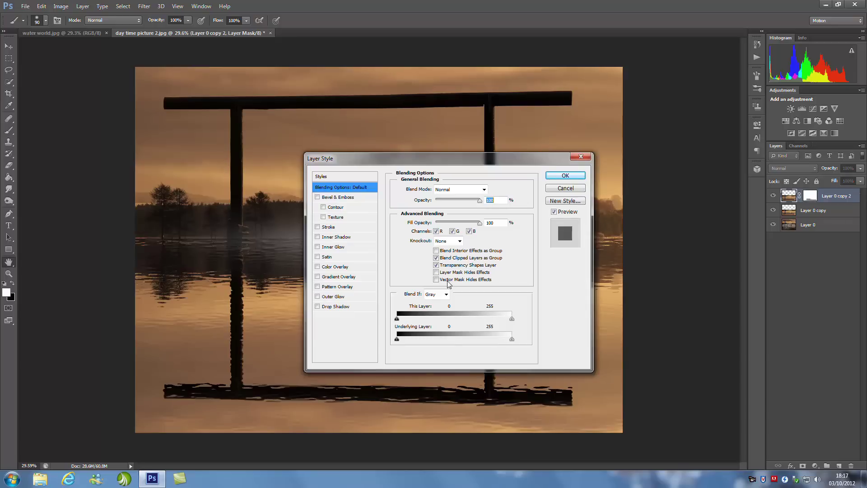
left_click(340, 276)
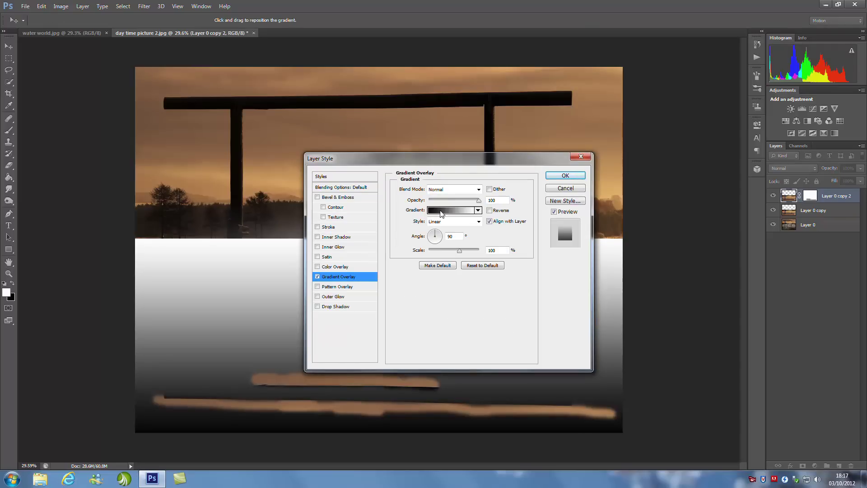
left_click(442, 210)
left_click(276, 236)
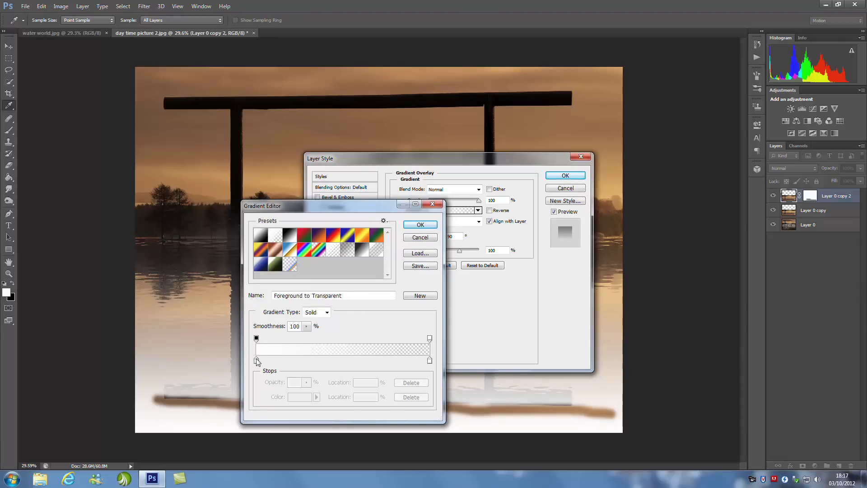
double_click(256, 361)
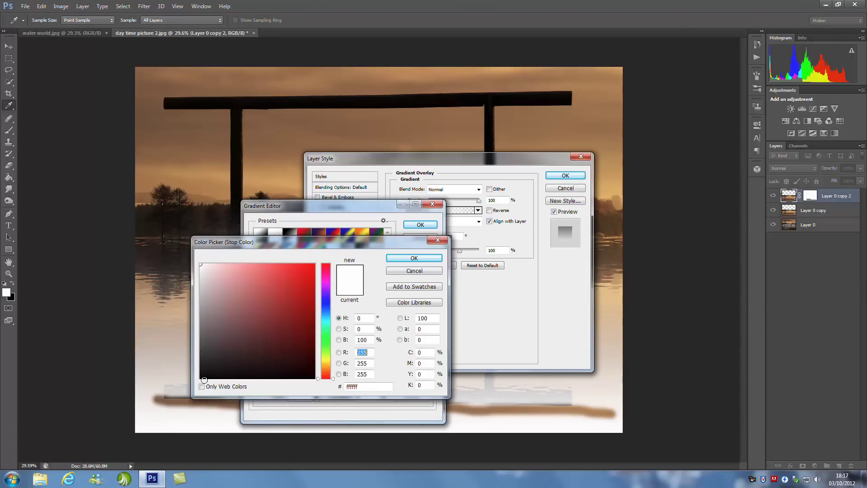
left_click(205, 380)
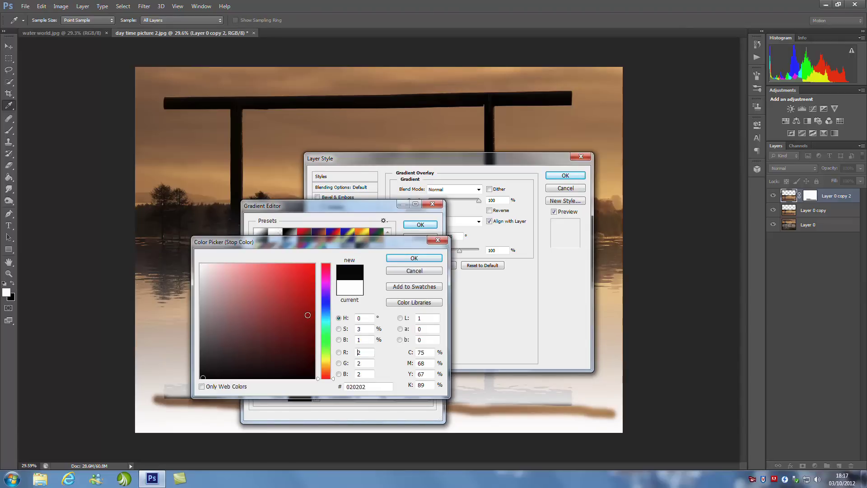
left_click(414, 258)
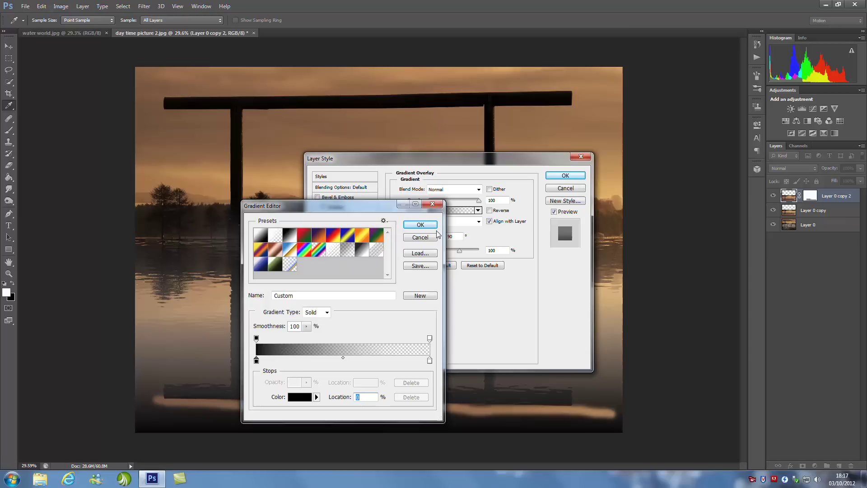
left_click(420, 224)
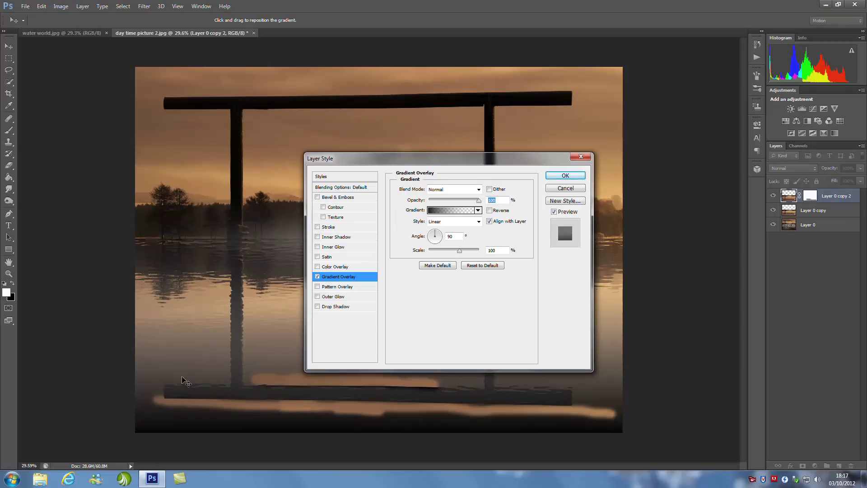
left_click(565, 188)
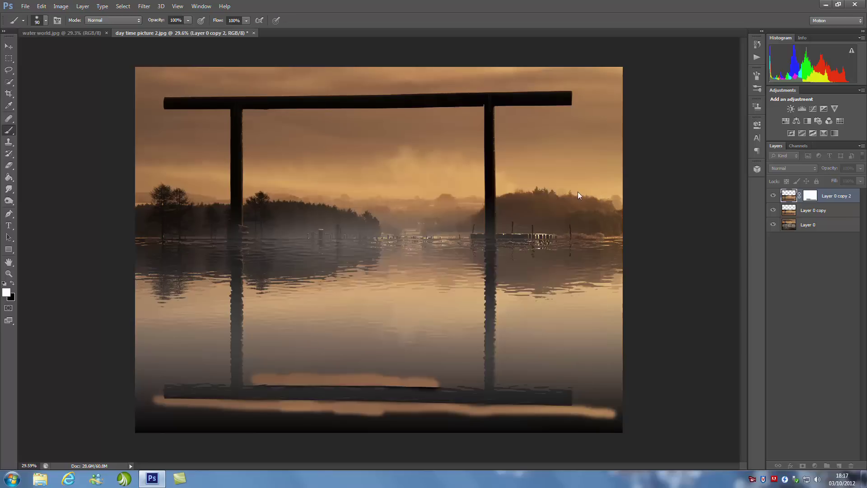
Switch from the Smudge tool group to the Burn Tool, with Midtones range at 60% exposure
left_click(10, 192)
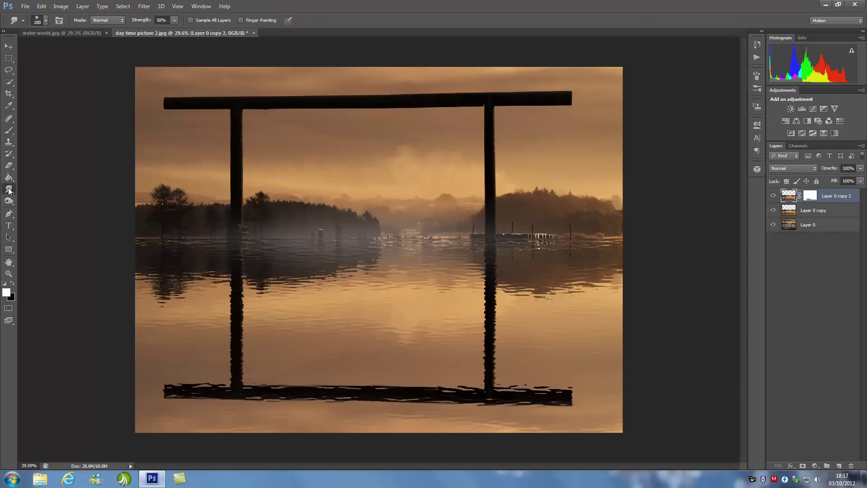
left_click(8, 191)
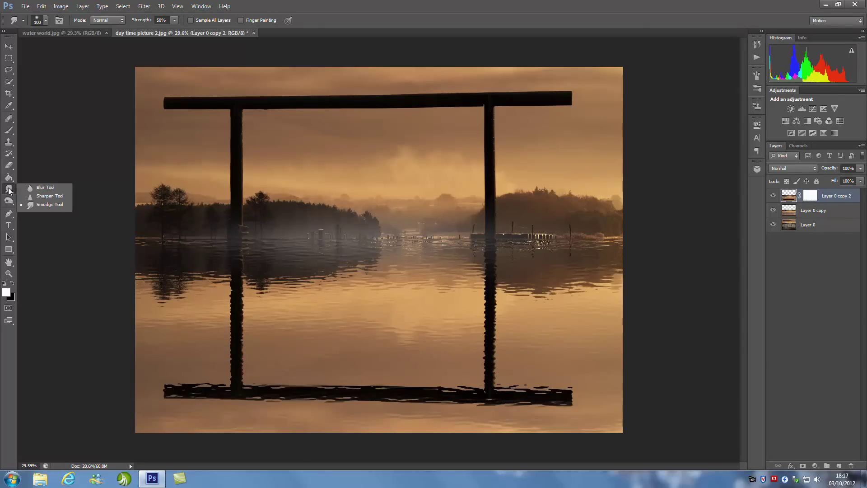
left_click(9, 201)
left_click(9, 202)
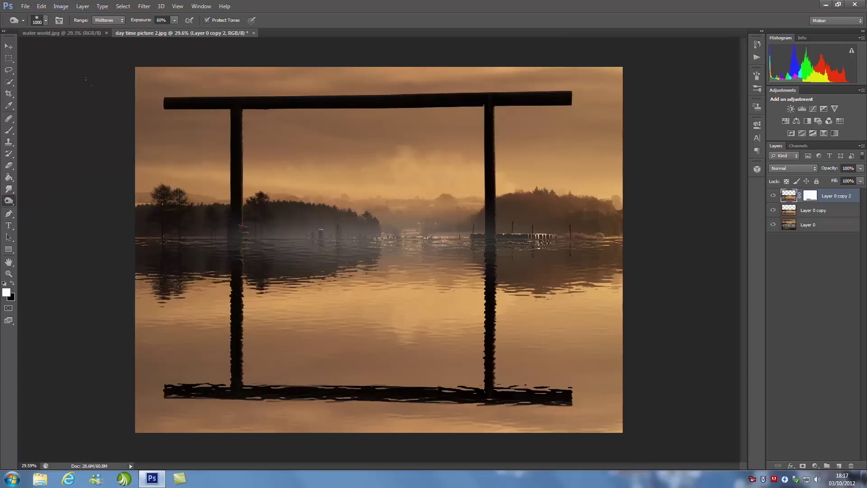